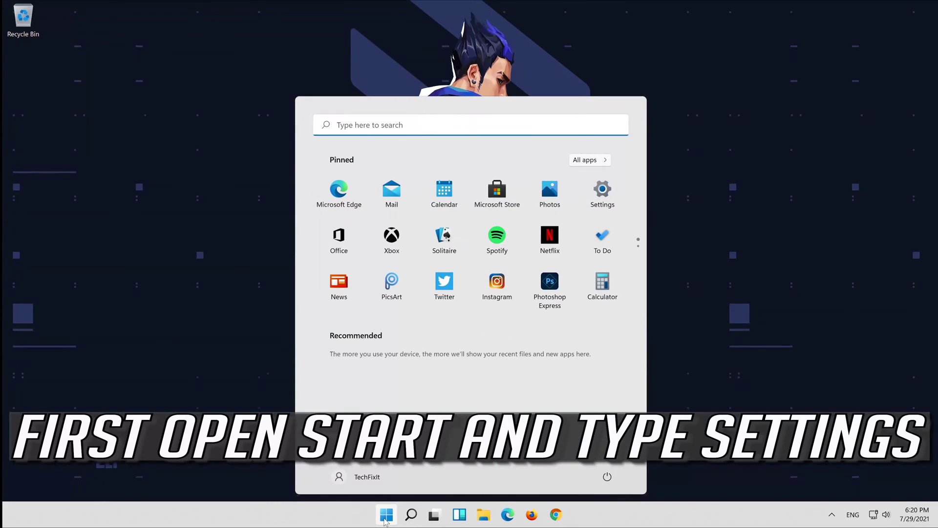
# - Search the Start menu for 'settings' and launch the Settings app from Best match
pyautogui.write('setting')
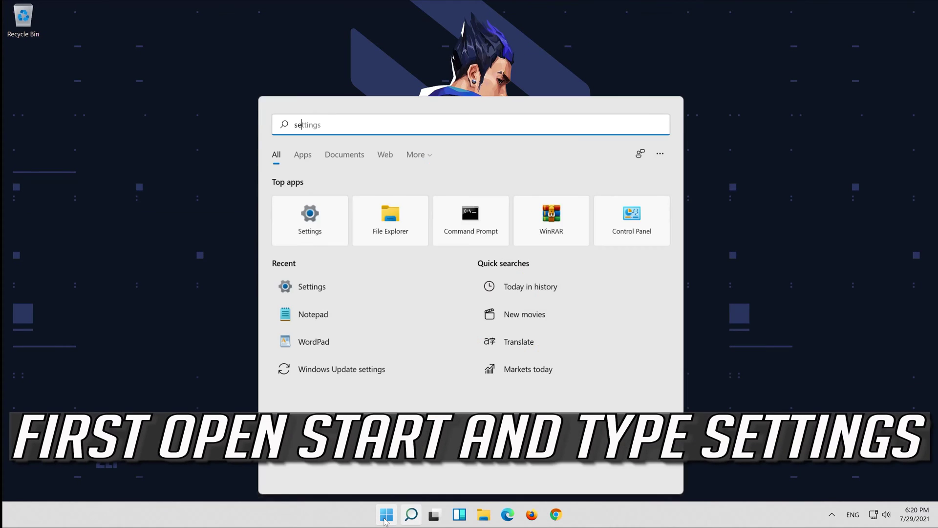
pyautogui.write('s')
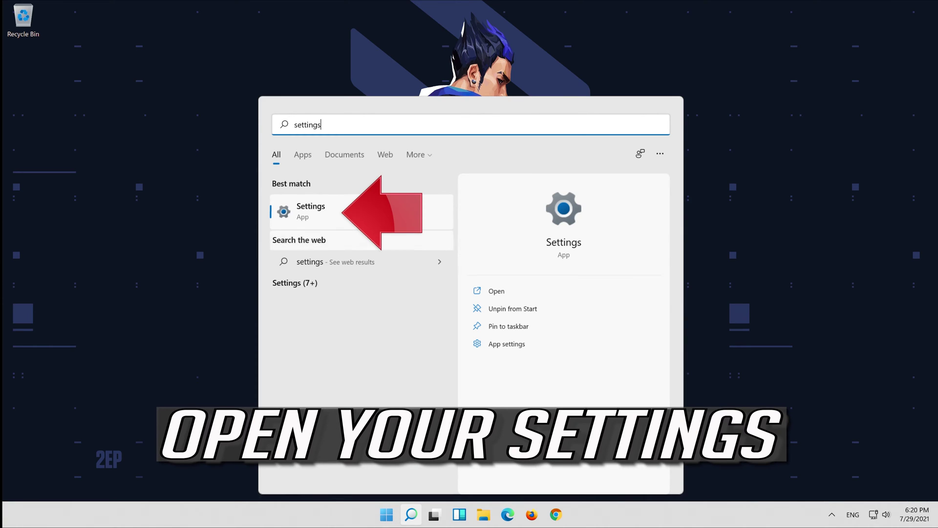
pyautogui.click(353, 225)
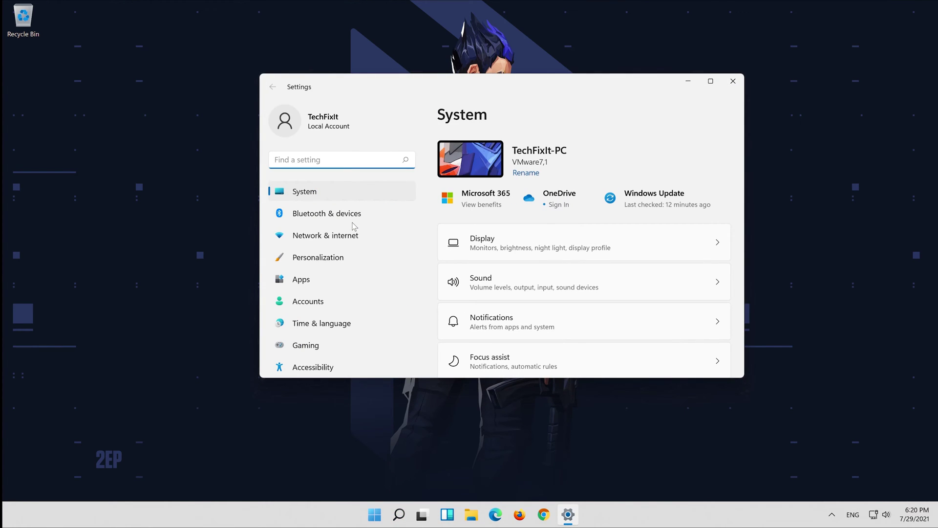
# - In Apps & features, scroll to Microsoft Store (2.31 MB) and open its three-dot menu
pyautogui.click(325, 284)
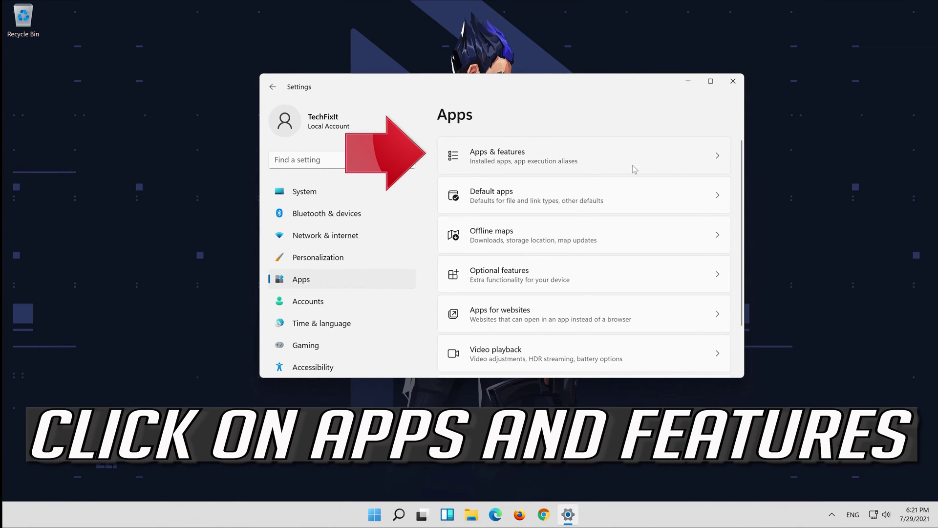
pyautogui.click(486, 168)
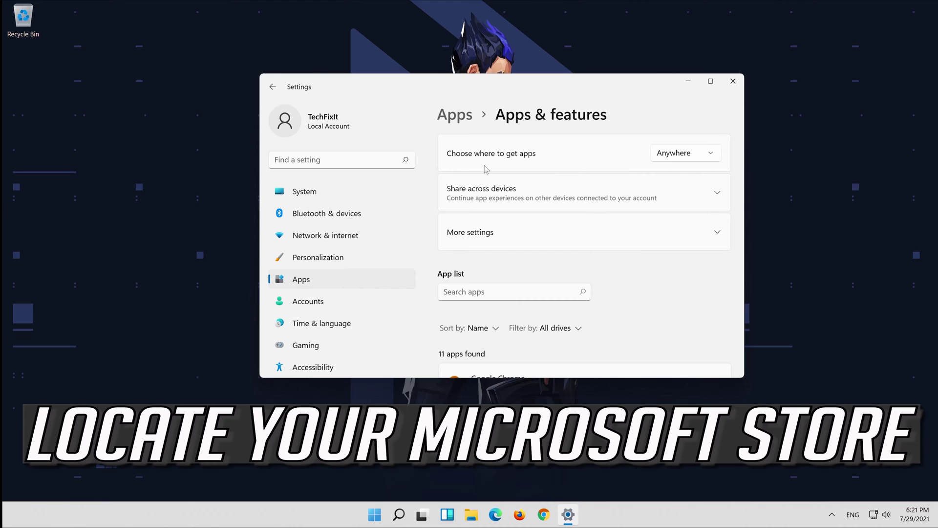
pyautogui.scroll(-10, 593, 264)
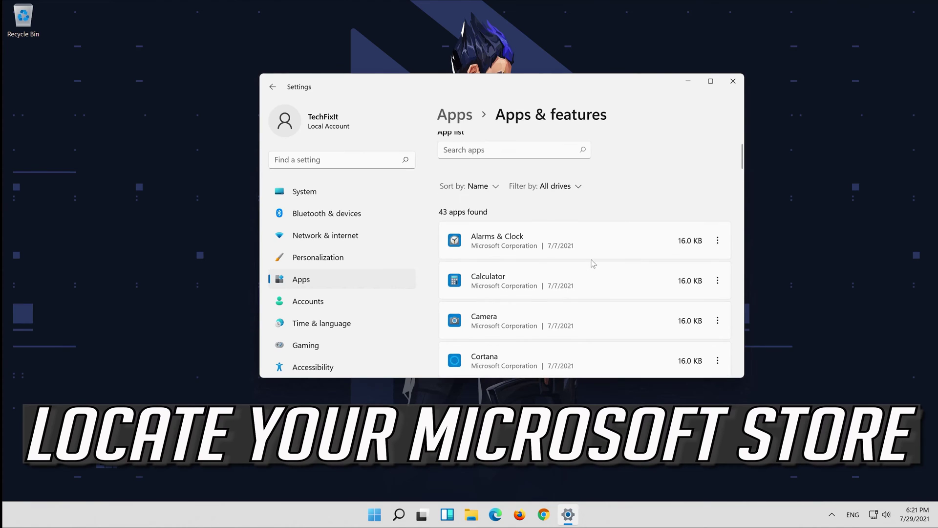
pyautogui.scroll(-4, 593, 264)
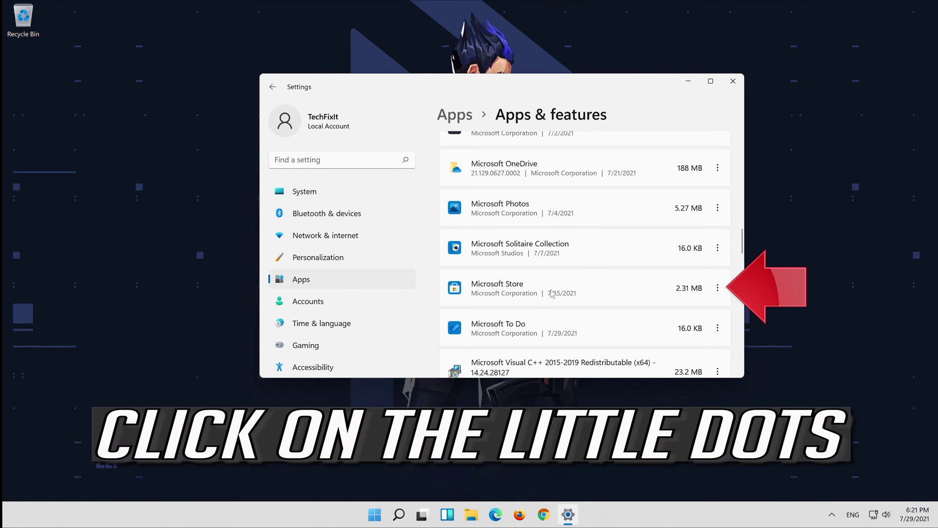
pyautogui.click(717, 292)
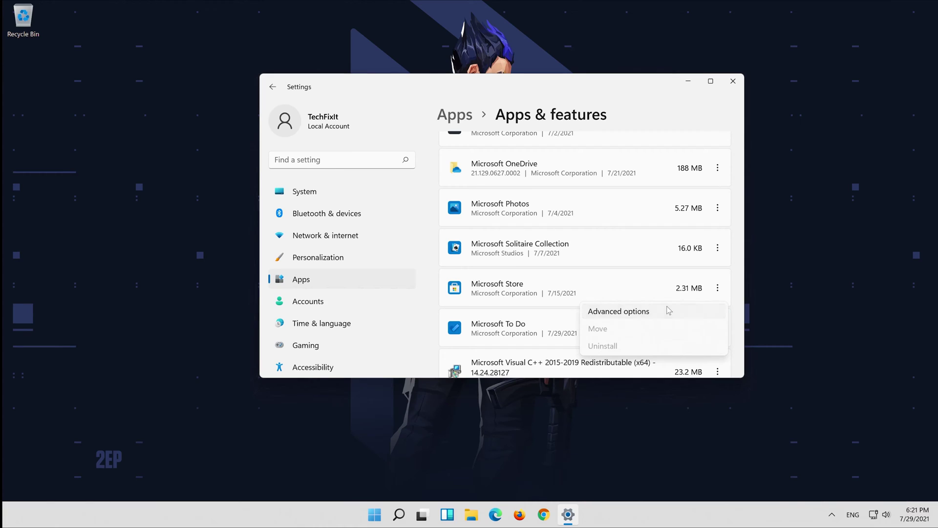
# - From Microsoft Store's Advanced options page, run Repair in the Reset section
pyautogui.click(668, 311)
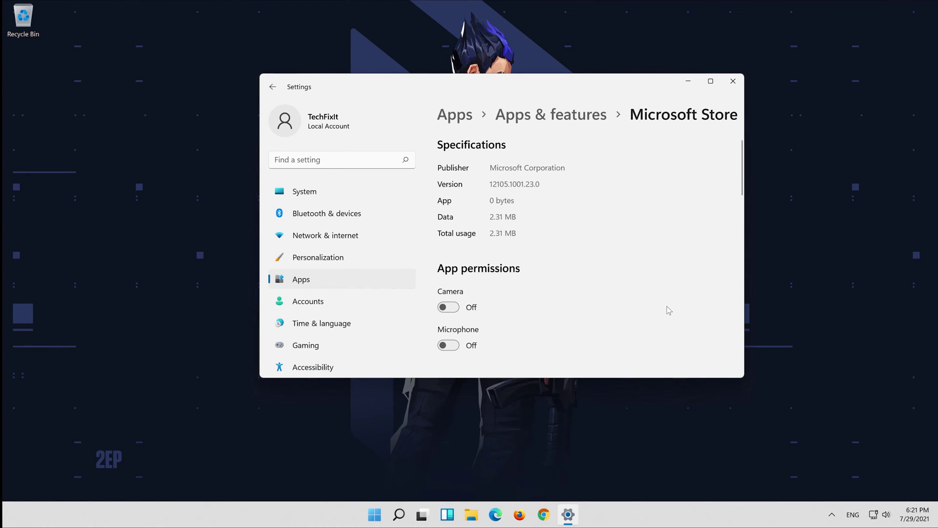
pyautogui.scroll(-10, 612, 253)
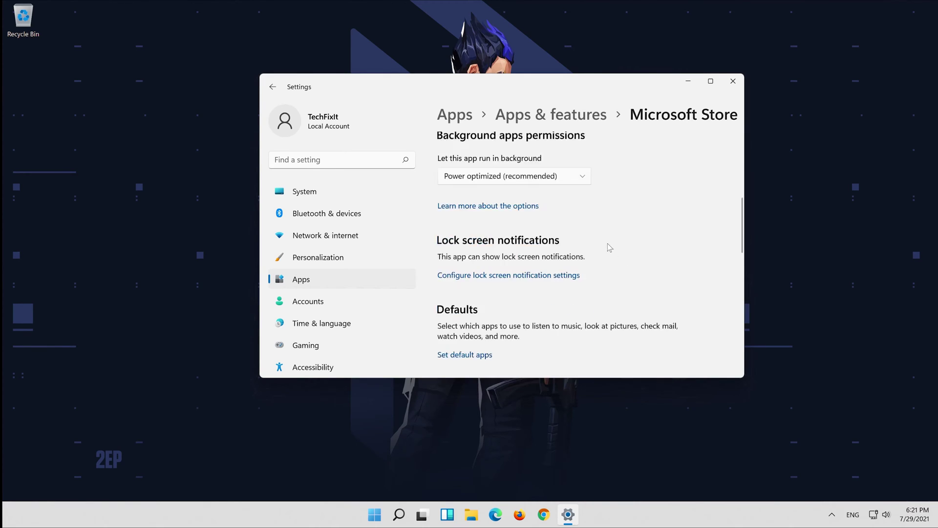
pyautogui.scroll(-5, 613, 249)
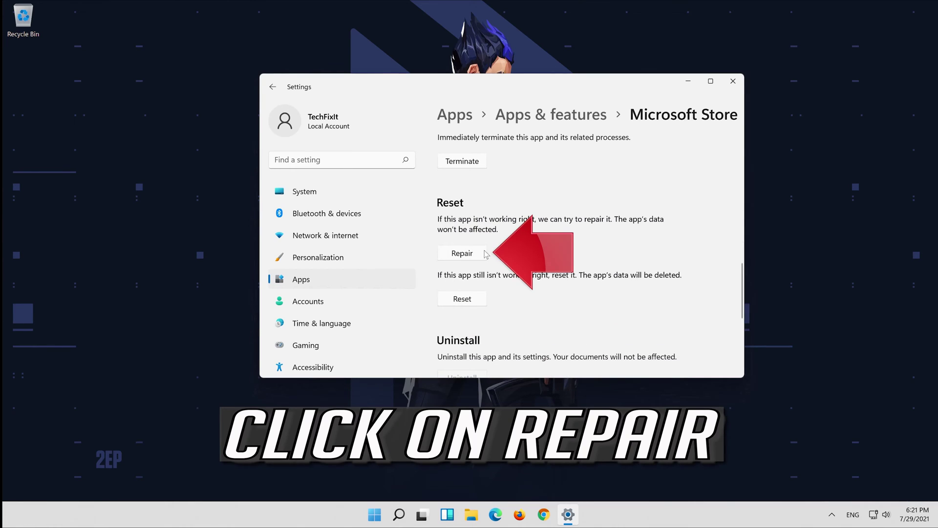
pyautogui.click(456, 255)
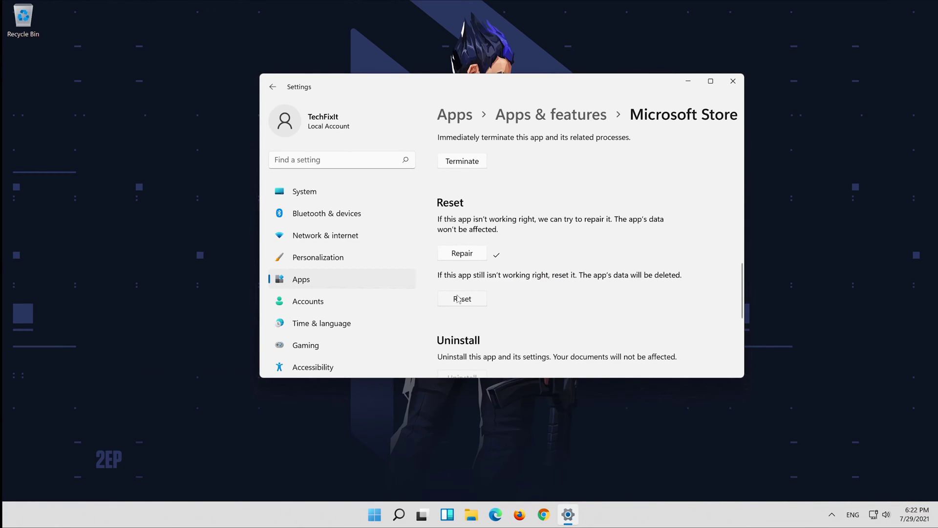
# - Reset Microsoft Store, confirm deleting its app data, and wait for the check mark
pyautogui.click(457, 299)
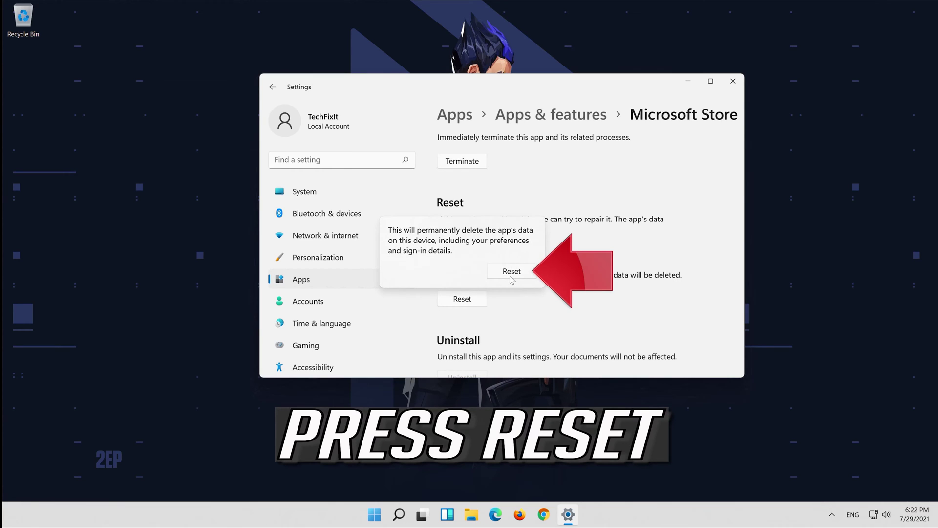
pyautogui.click(512, 274)
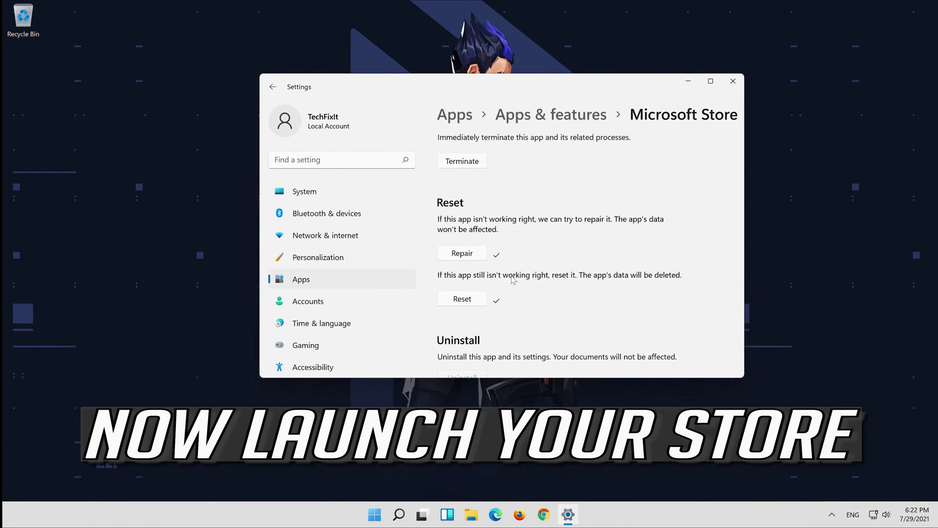
pyautogui.scroll(3, 513, 280)
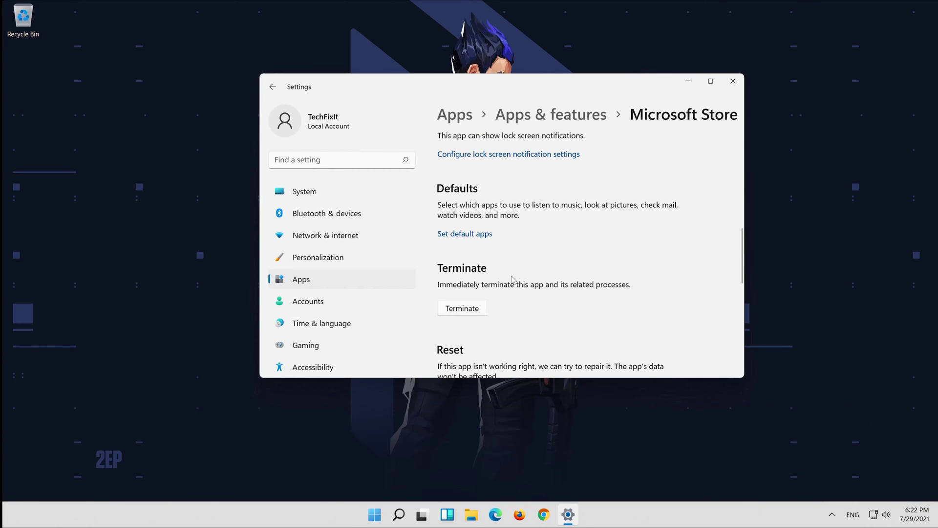
# - Close Settings and relaunch Microsoft Store from its pinned Start tile to its Home page
pyautogui.click(733, 82)
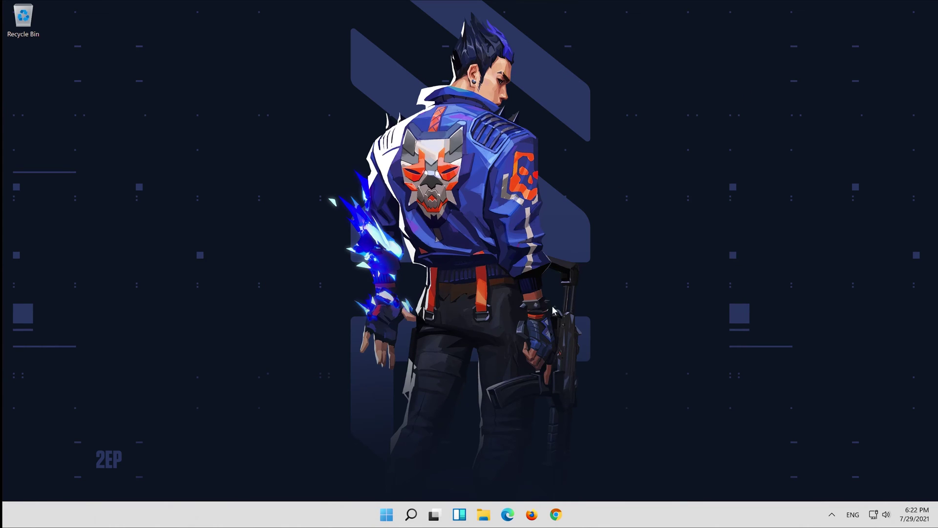
pyautogui.click(387, 515)
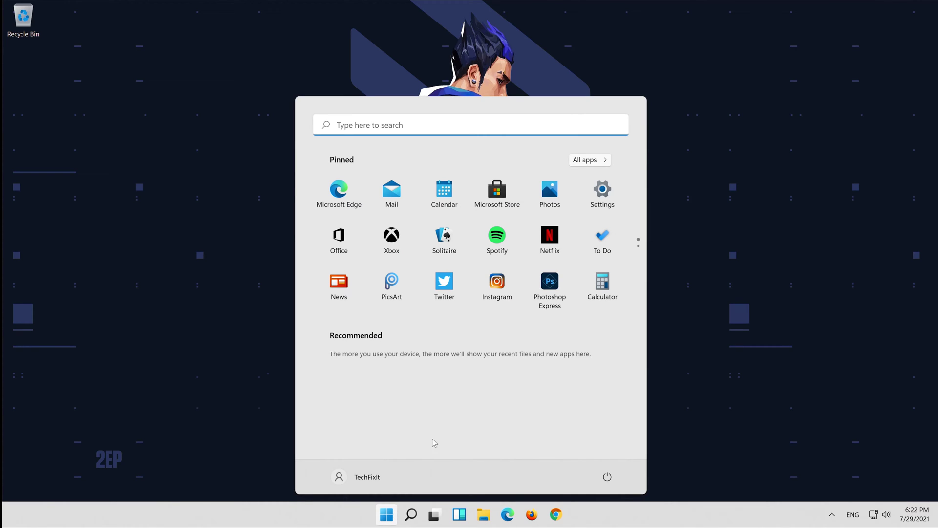
pyautogui.click(497, 192)
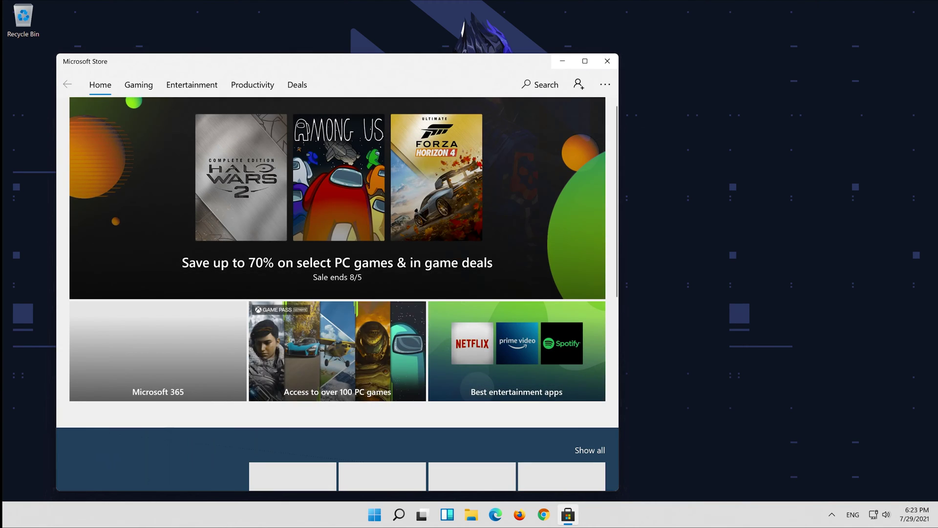
pyautogui.moveTo(401, 63); pyautogui.dragTo(562, 43)
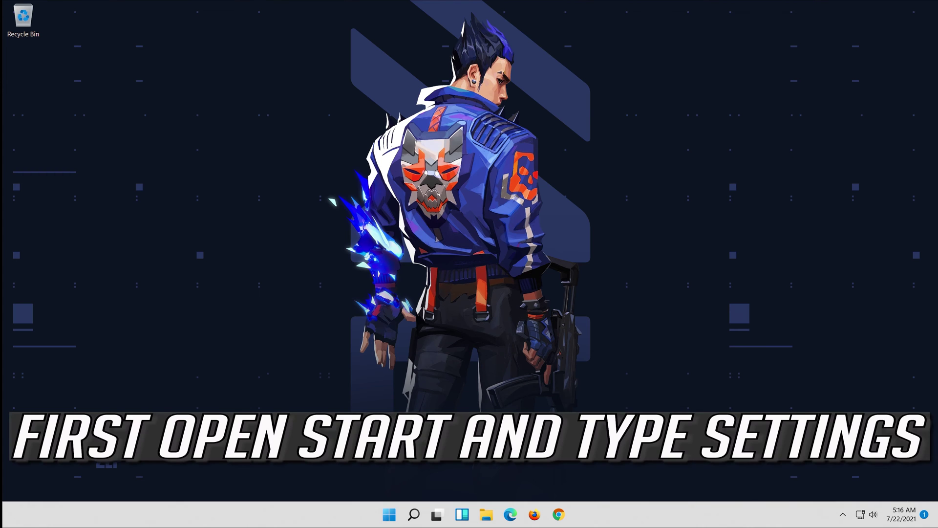
# - Search the Start menu for 'settings' and launch the Settings app again
pyautogui.click(390, 515)
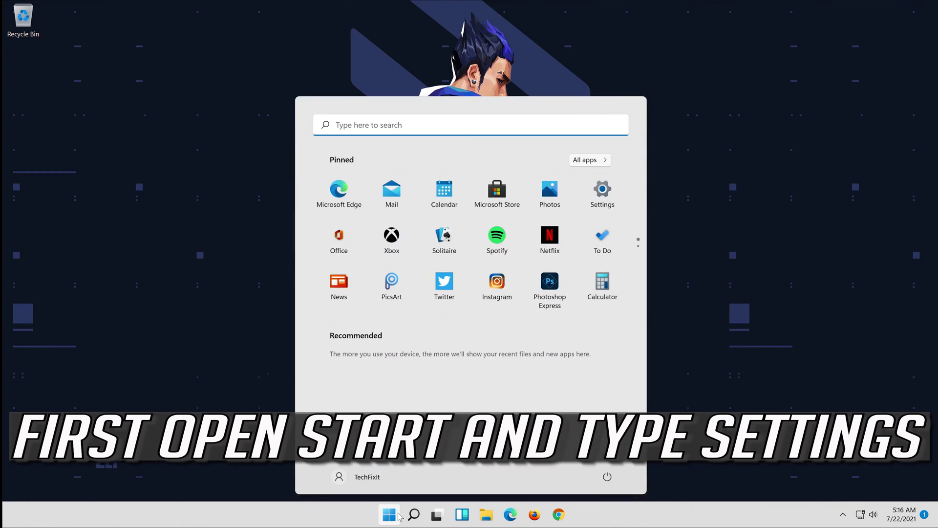
pyautogui.write('settings')
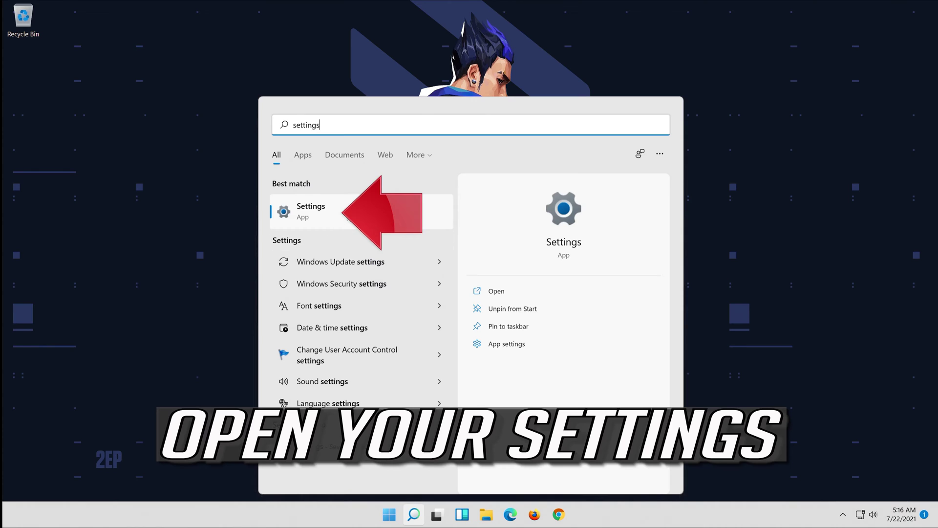
pyautogui.click(349, 216)
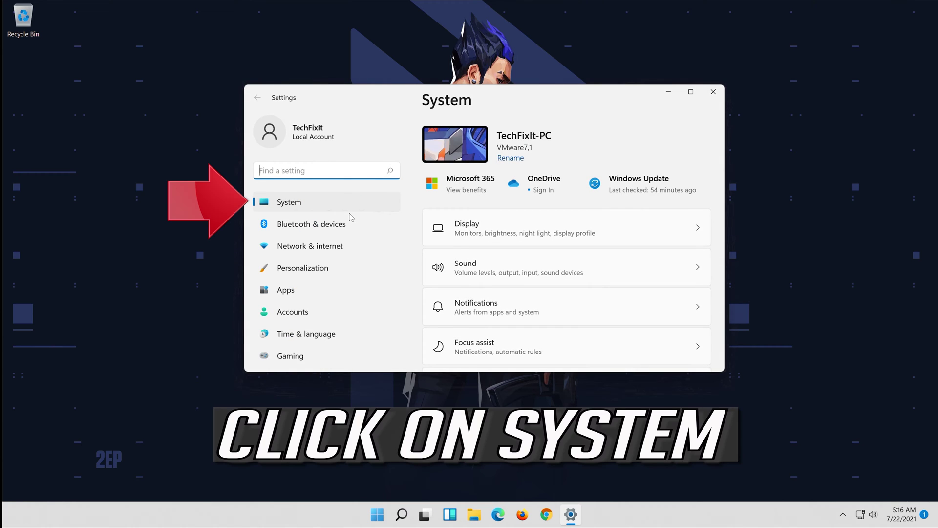
# - Go to System, then scroll down to the Troubleshoot page
pyautogui.click(310, 207)
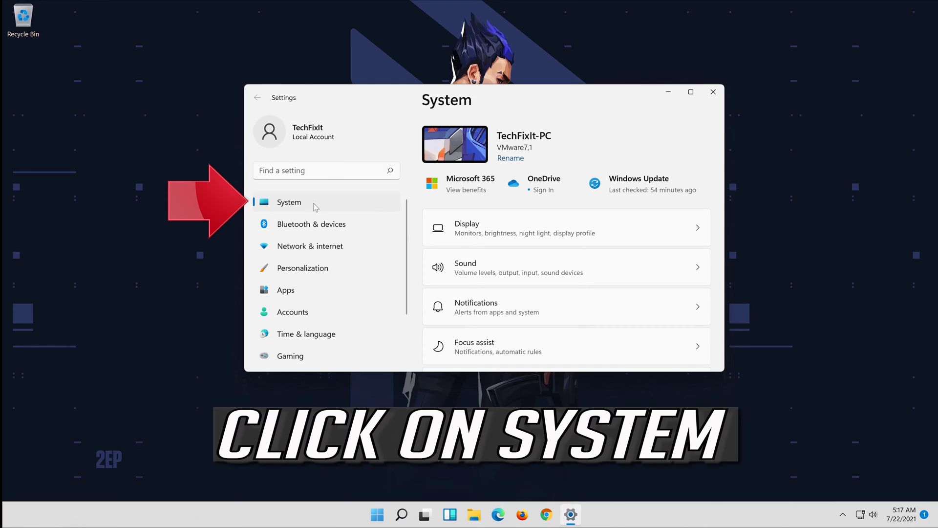
pyautogui.scroll(-5, 536, 301)
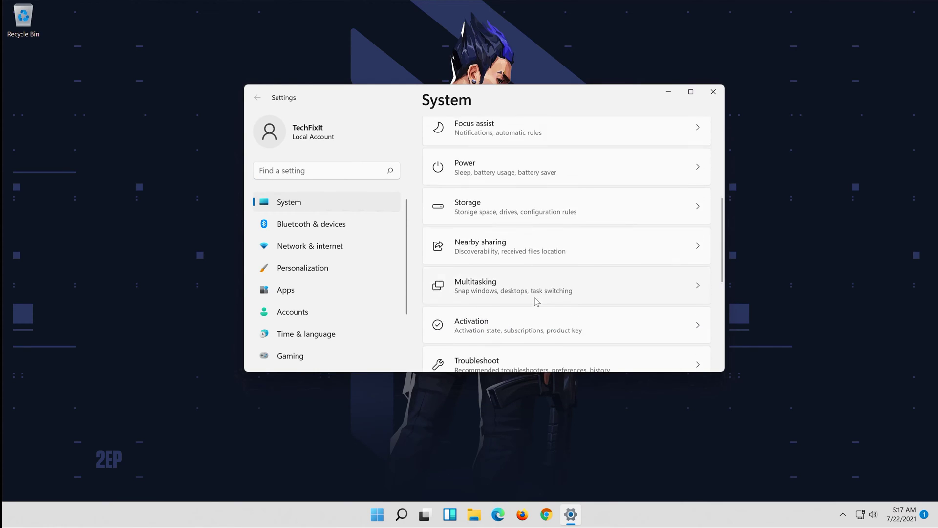
pyautogui.scroll(-1, 536, 300)
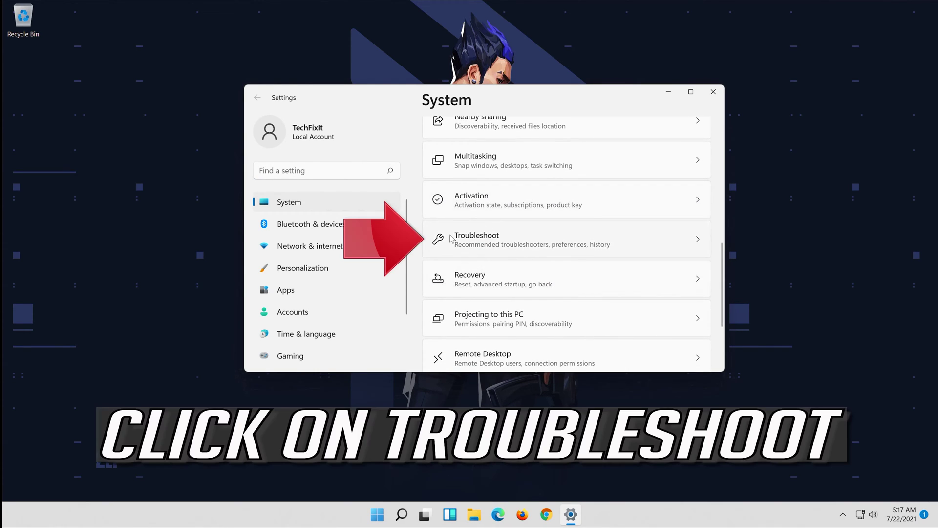
pyautogui.click(510, 243)
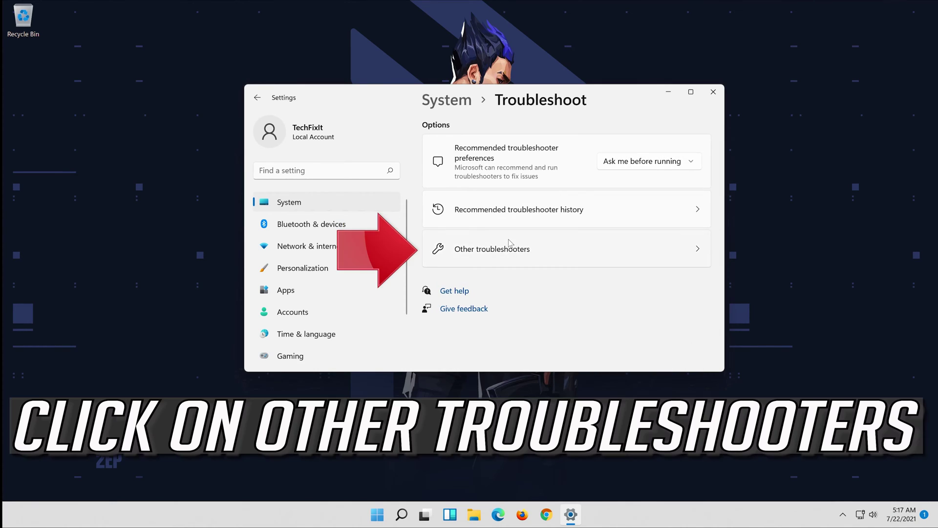
# - Under Other troubleshooters, run the Windows Store Apps troubleshooter at the bottom of the list
pyautogui.click(534, 250)
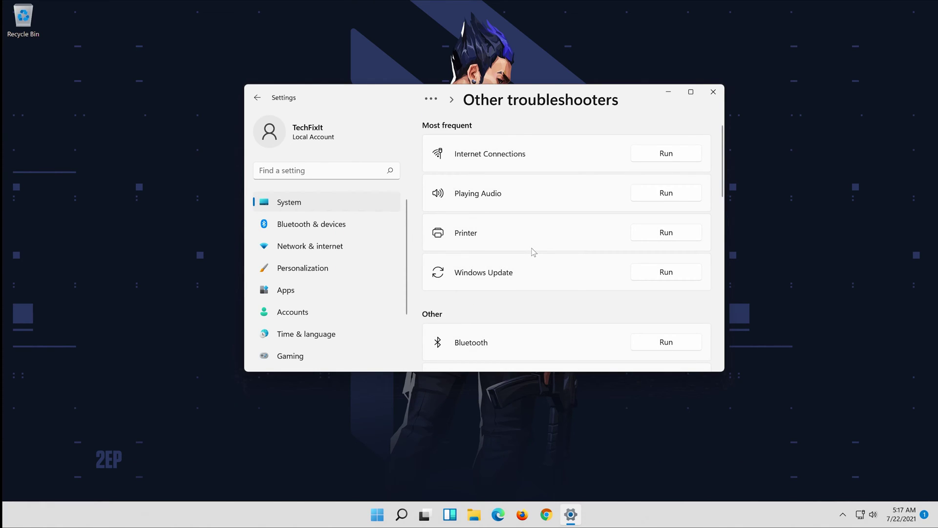
pyautogui.scroll(-5, 534, 252)
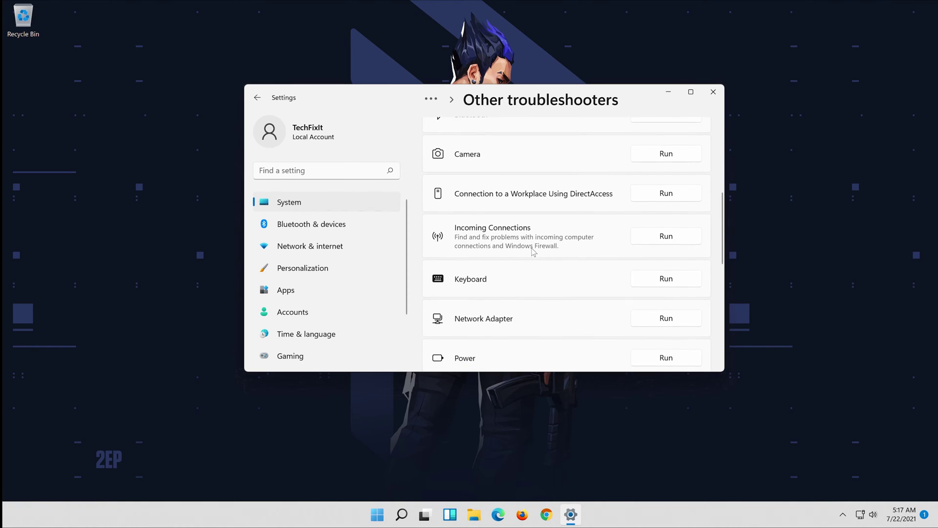
pyautogui.scroll(-4, 533, 252)
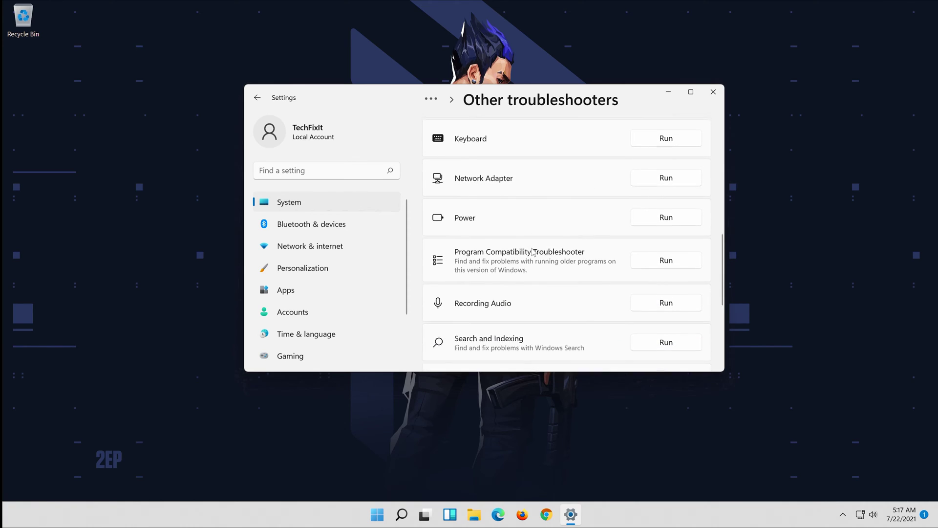
pyautogui.scroll(-4, 534, 251)
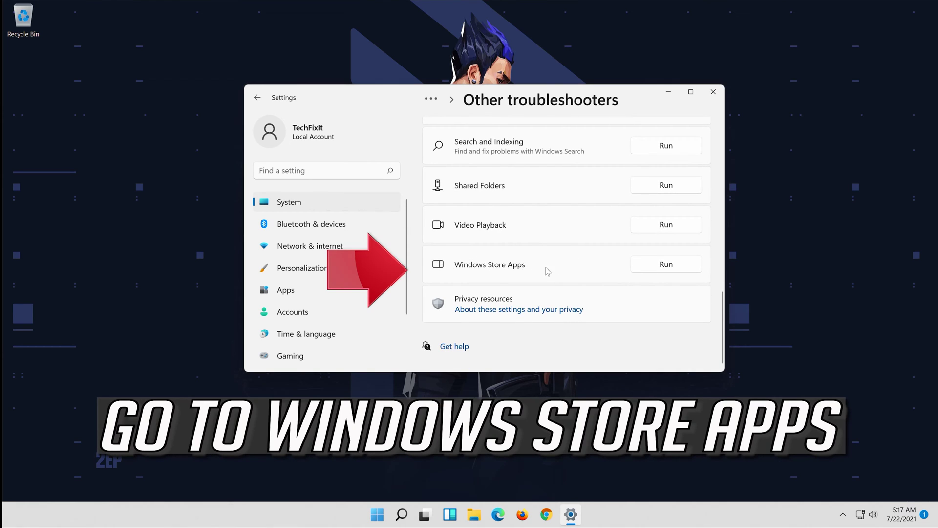
pyautogui.click(670, 267)
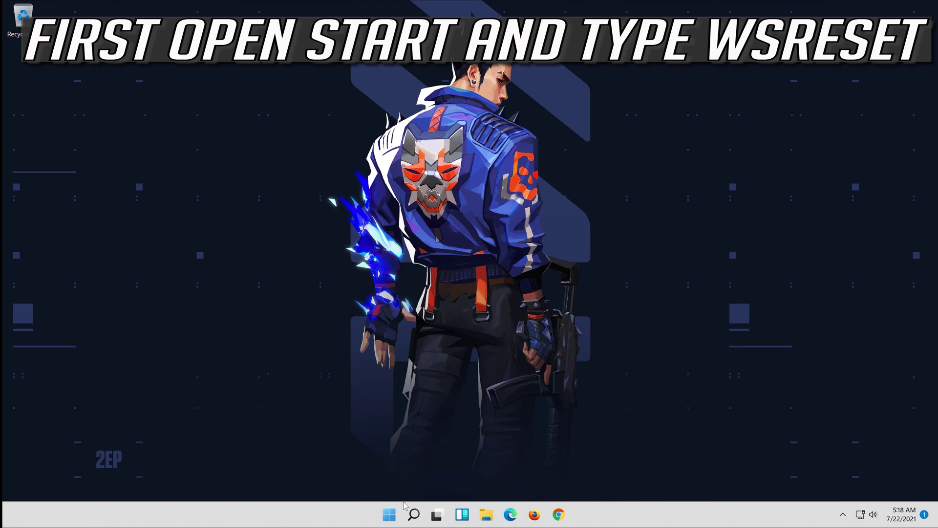
# - Run wsreset from Start search and center the reopened Microsoft Store window
pyautogui.click(389, 516)
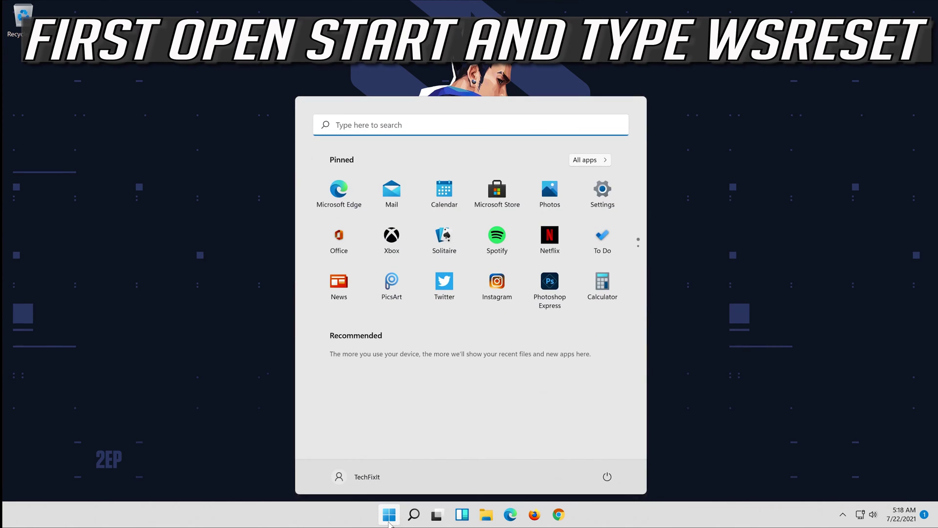
pyautogui.write('wsreset')
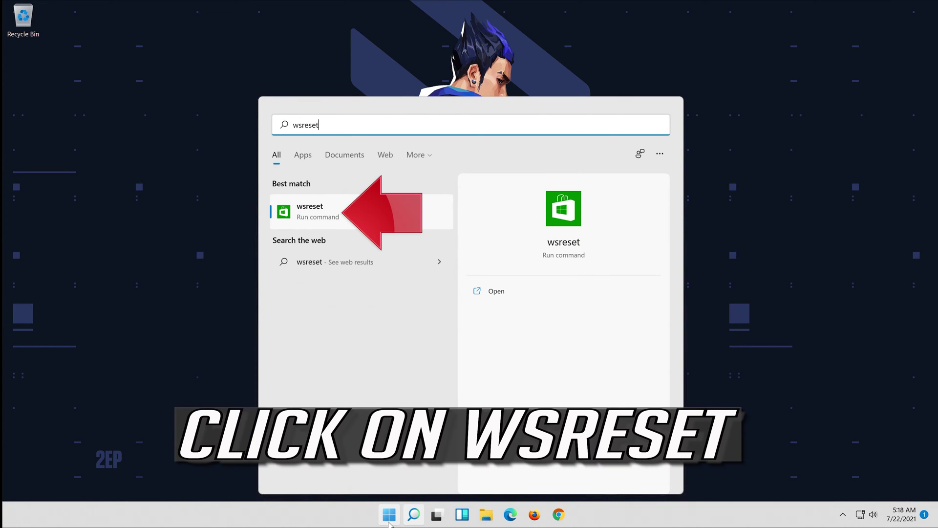
pyautogui.click(326, 216)
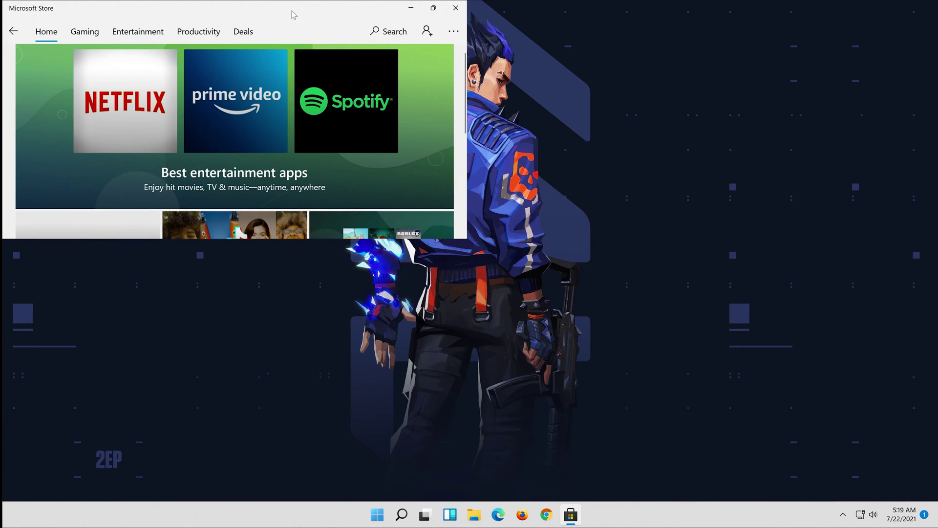
pyautogui.moveTo(291, 15); pyautogui.dragTo(441, 113)
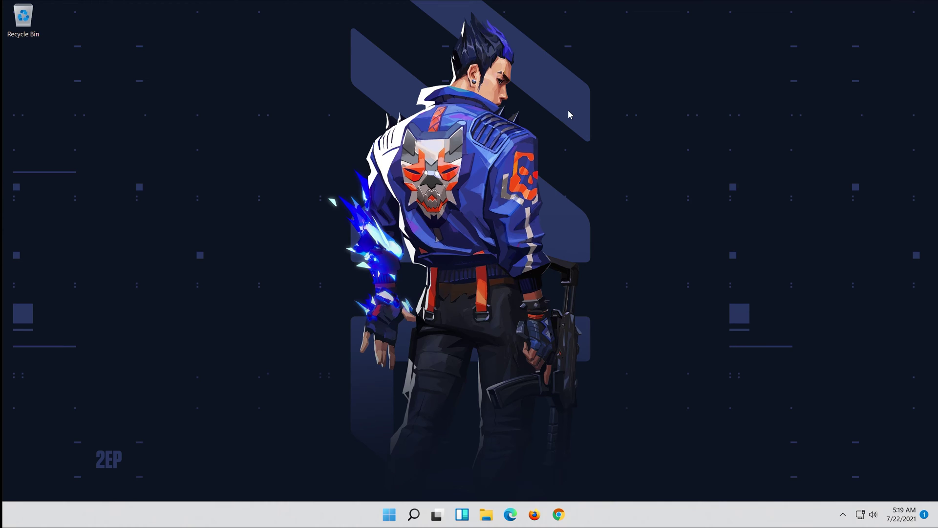
# - Search Start for 'cmd' and launch Command Prompt via Run as administrator
pyautogui.press('super')
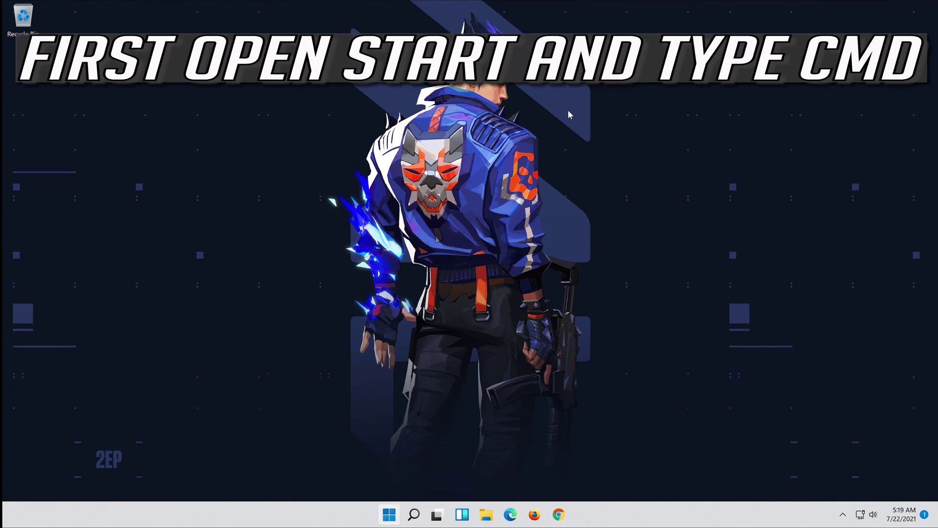
pyautogui.write('cmd')
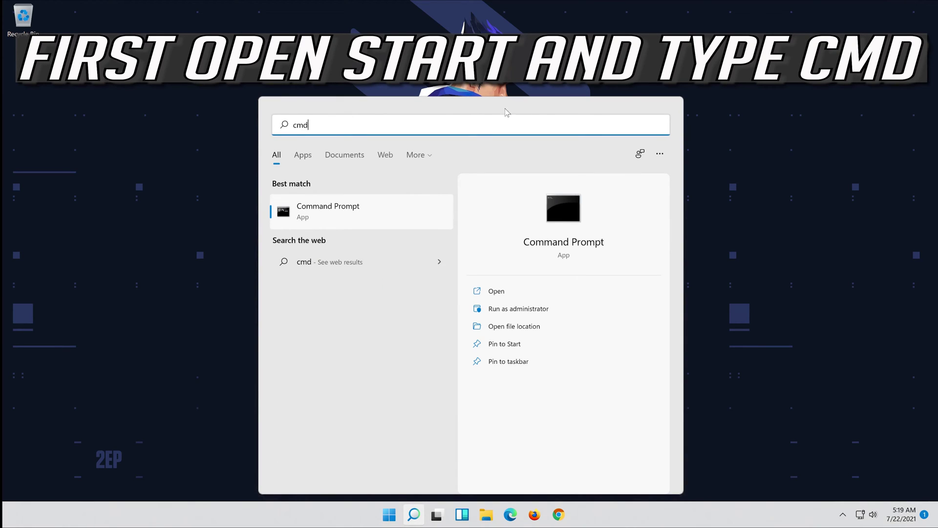
pyautogui.rightClick(316, 212)
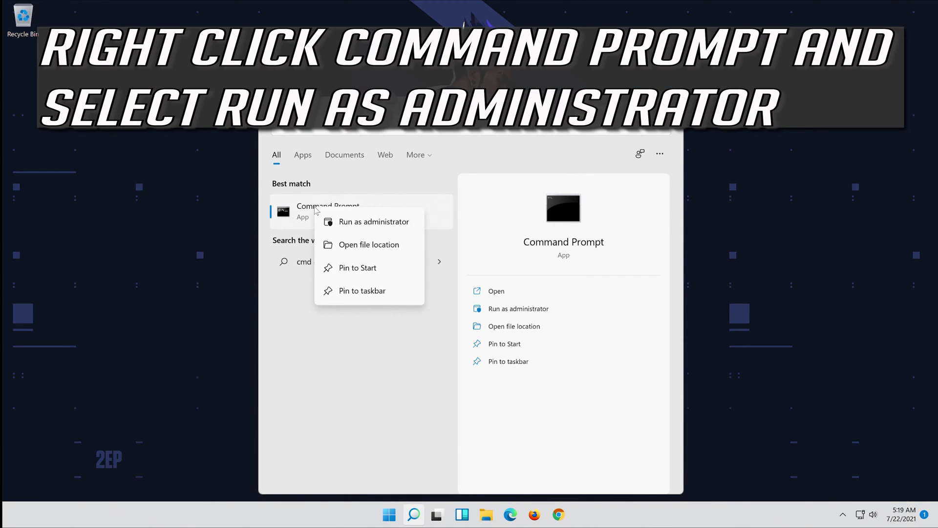
pyautogui.click(382, 222)
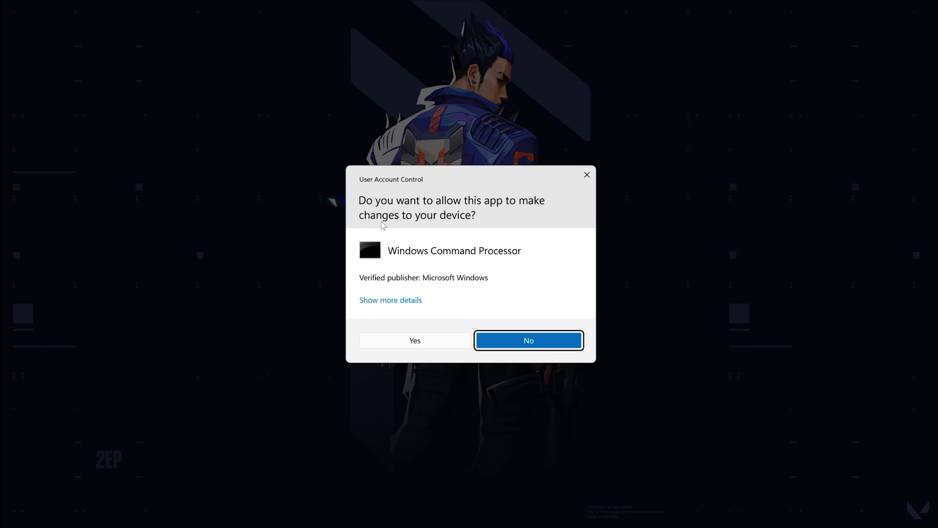
# - Run sfc /scannow in an elevated Command Prompt, reaching 100% with no integrity violations, then exit
pyautogui.click(407, 341)
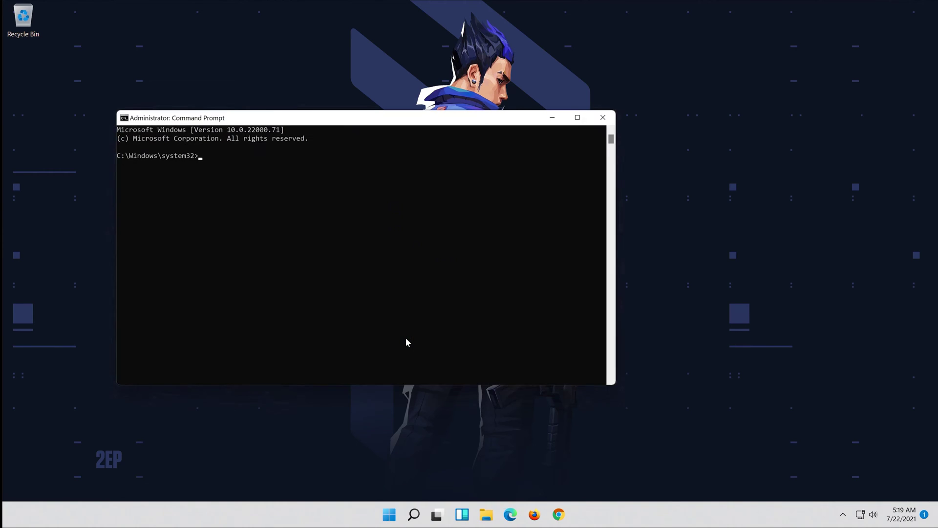
pyautogui.moveTo(323, 117); pyautogui.dragTo(468, 119)
pyautogui.write('sfc')
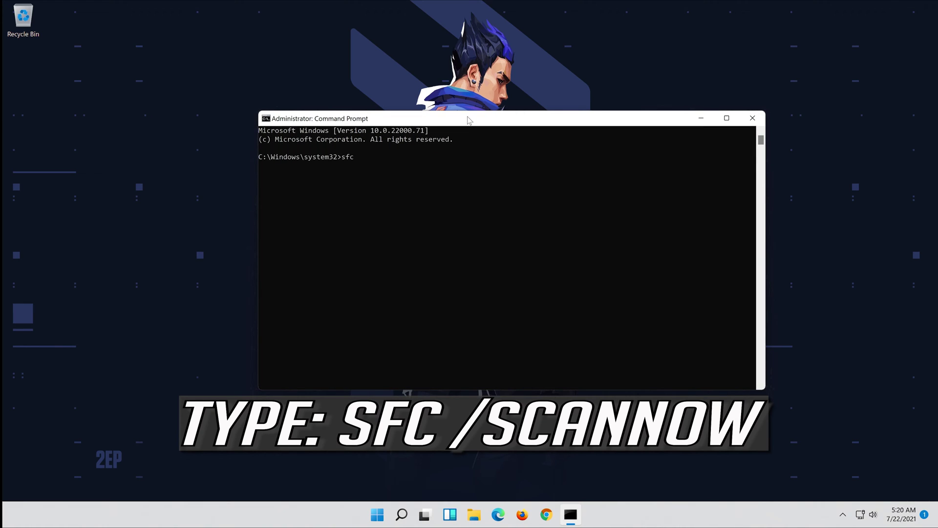
pyautogui.write(' /scannow')
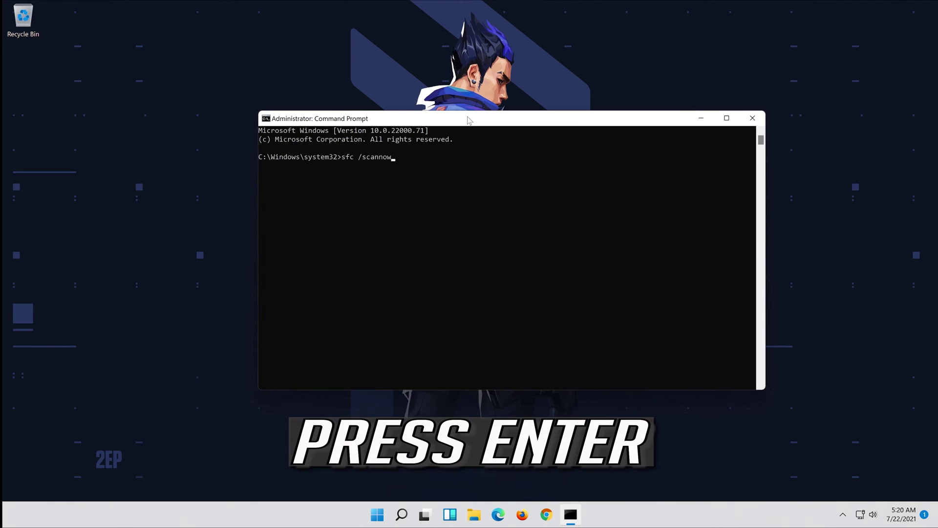
pyautogui.press('Return')
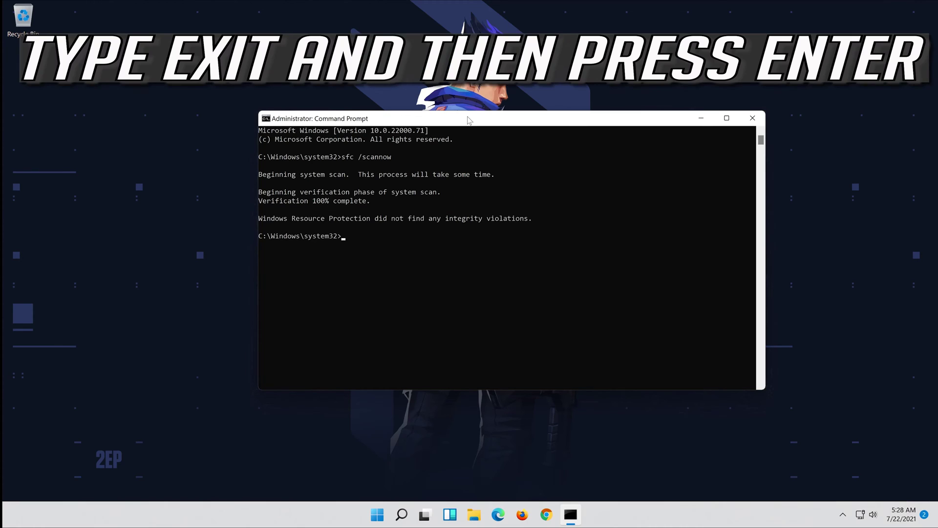
pyautogui.write('exit')
pyautogui.press('Return')
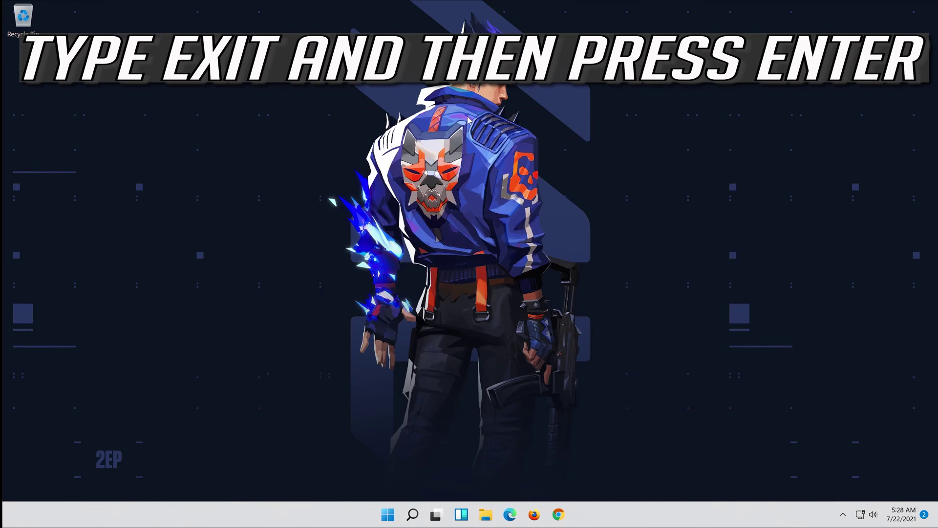